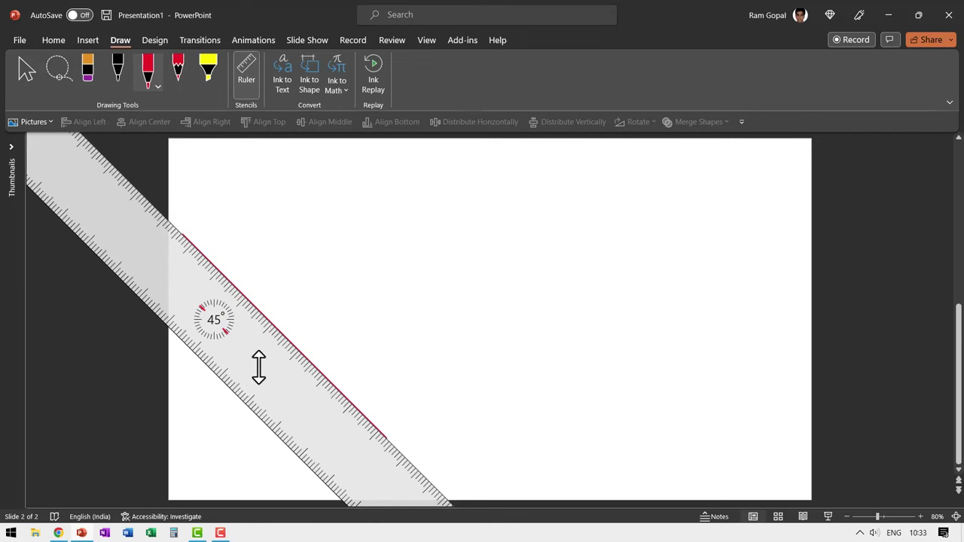
Step: Drag the 45° ruler up and to the right, out of the way
{"action": "mouse_move", "coordinate": [258, 366]}
{"action": "left_mouse_down"}
{"action": "mouse_move", "coordinate": [309, 353]}
{"action": "mouse_move", "coordinate": [293, 351]}
{"action": "mouse_move", "coordinate": [449, 434]}
{"action": "left_mouse_up"}
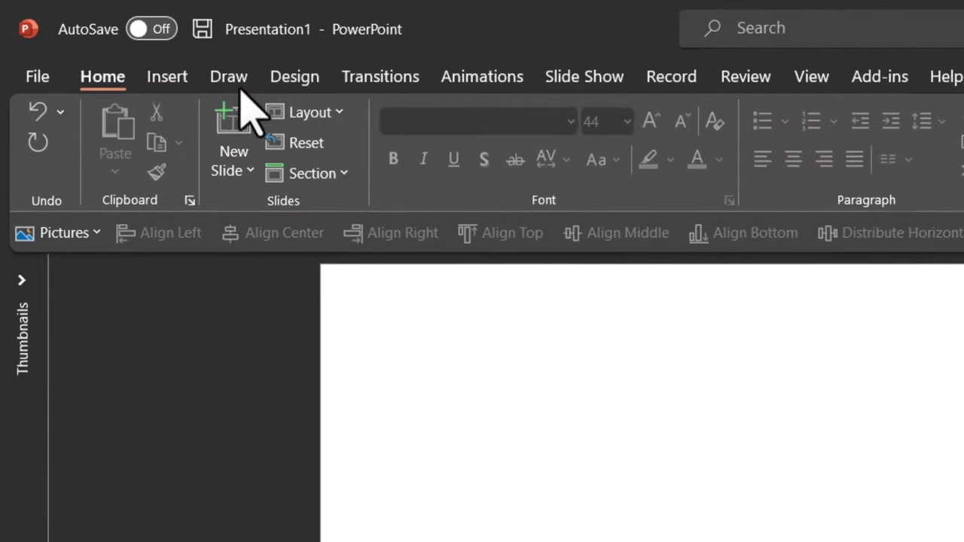
Step: Show the Draw tab's ruler stencil across the slide at 45°
{"action": "left_click", "coordinate": [143, 49]}
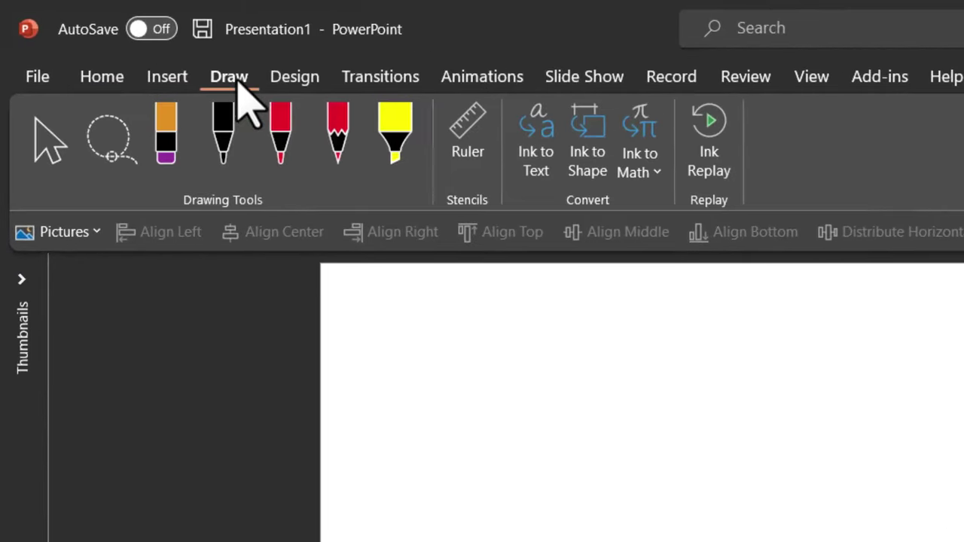
{"action": "left_click", "coordinate": [476, 153]}
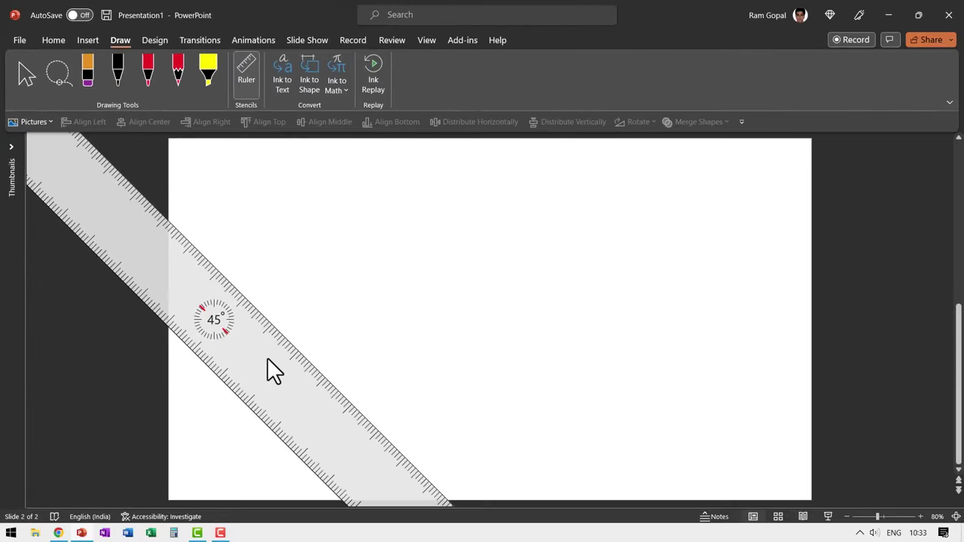
Step: With the red pen, draw two parallel 45° lines along the ruler, then move the ruler aside
{"action": "left_click", "coordinate": [148, 72]}
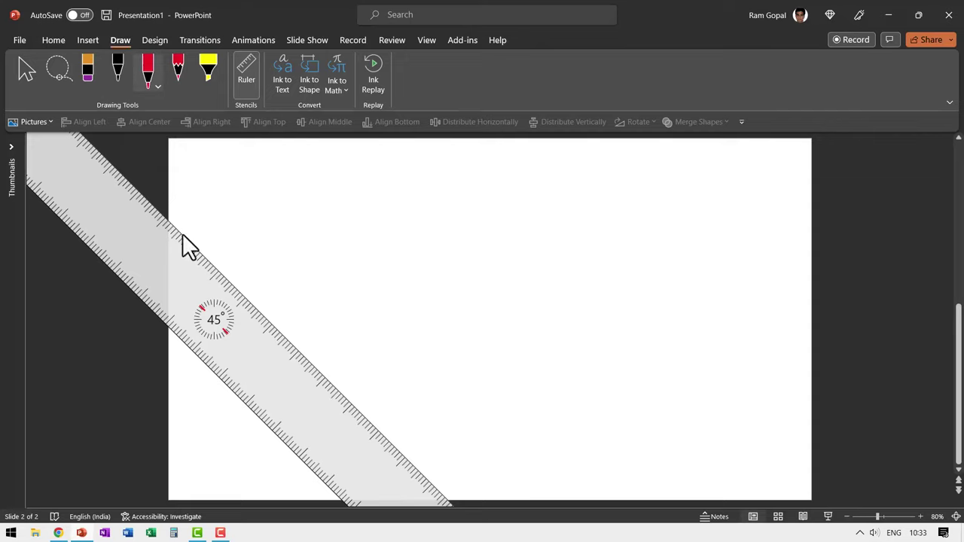
{"action": "mouse_move", "coordinate": [185, 248]}
{"action": "left_mouse_down"}
{"action": "mouse_move", "coordinate": [277, 428]}
{"action": "mouse_move", "coordinate": [328, 494]}
{"action": "left_mouse_up"}
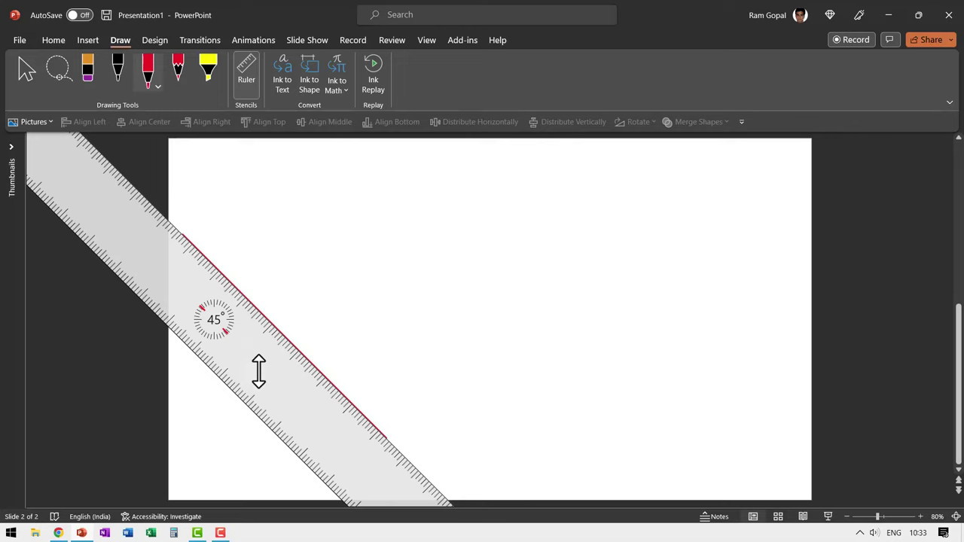
{"action": "mouse_move", "coordinate": [259, 370]}
{"action": "left_mouse_down"}
{"action": "mouse_move", "coordinate": [271, 355]}
{"action": "mouse_move", "coordinate": [316, 338]}
{"action": "mouse_move", "coordinate": [309, 354]}
{"action": "left_mouse_up"}
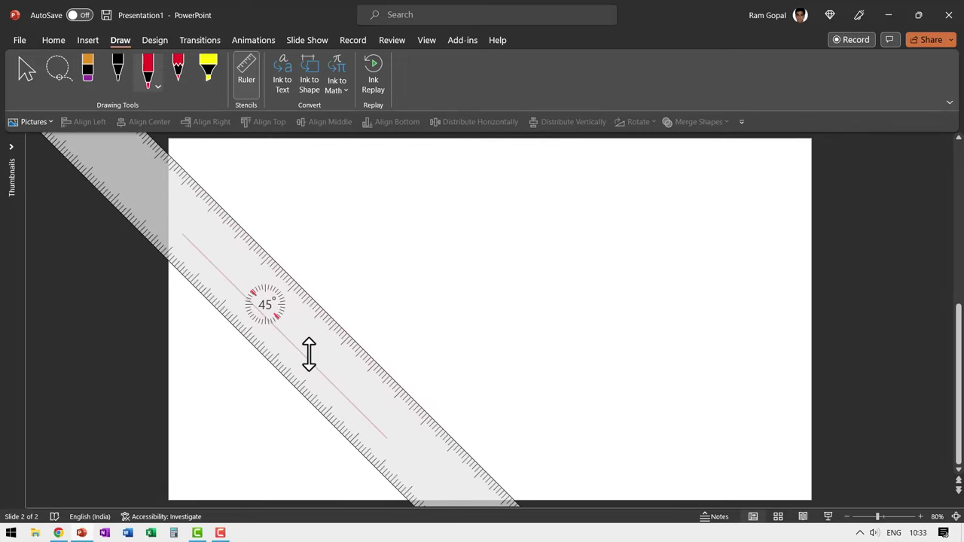
{"action": "key", "text": "ctrl+z"}
{"action": "mouse_move", "coordinate": [223, 205]}
{"action": "left_mouse_down"}
{"action": "mouse_move", "coordinate": [308, 370]}
{"action": "mouse_move", "coordinate": [394, 489]}
{"action": "left_mouse_up"}
{"action": "left_click_drag", "start_coordinate": [304, 342], "coordinate": [732, 327]}
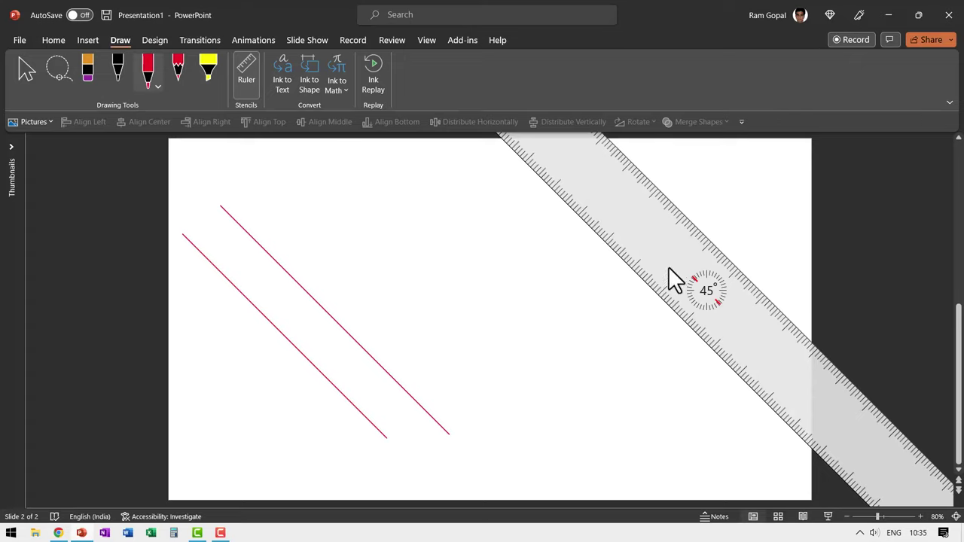
Step: Bring the ruler back toward the slide centre, right of the two red lines
{"action": "left_click_drag", "start_coordinate": [664, 263], "coordinate": [467, 284]}
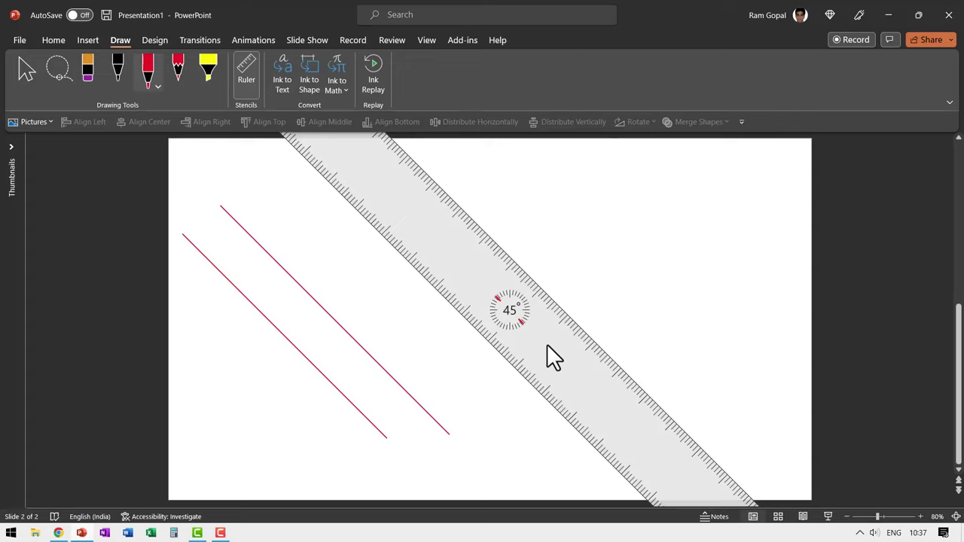
Step: Put down the red pen with Shift+F6 and Escape, then try rotating the ruler with Alt+Right
{"action": "key", "text": "shift+F6"}
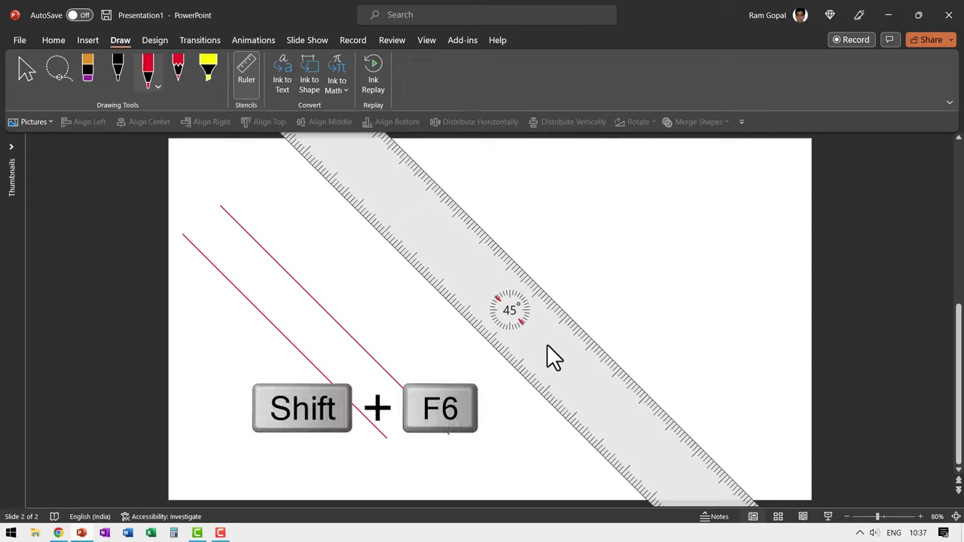
{"action": "key", "text": "Escape"}
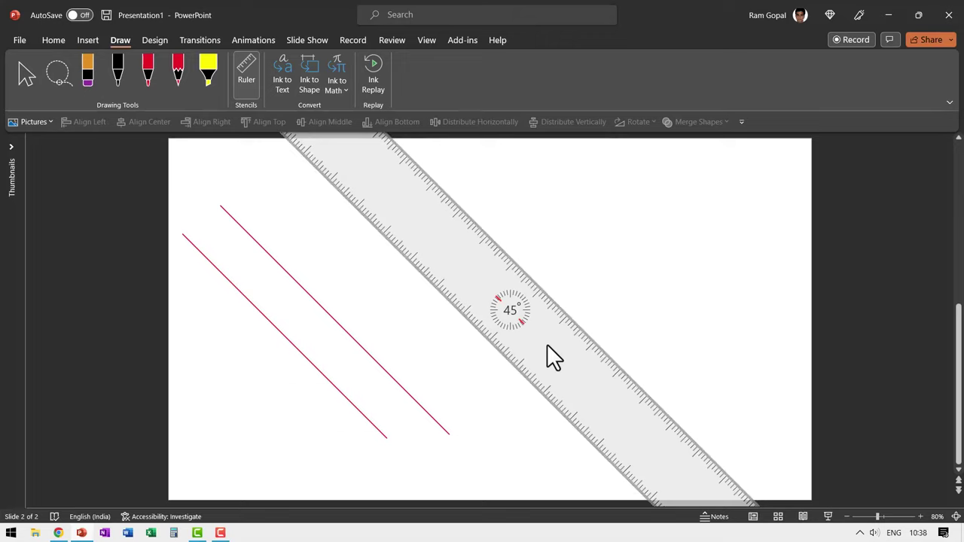
{"action": "key", "text": "alt+Right"}
Step: Rotate the ruler in 15° steps through 60°, 75°, 90°, back to 45°, then to 75°
{"action": "key", "text": "alt"}
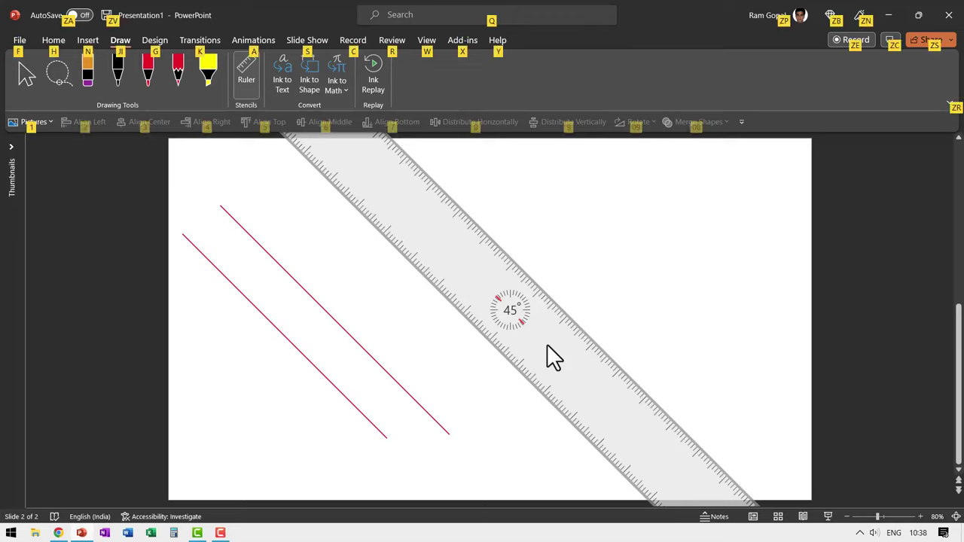
{"action": "key", "text": "alt+Right"}
{"action": "key", "text": "alt+Right"}
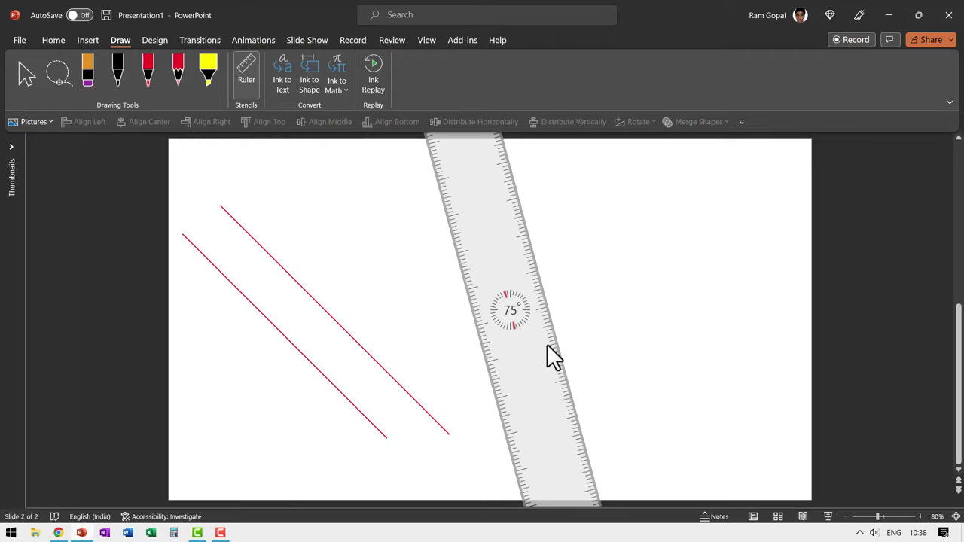
{"action": "key", "text": "alt+Right"}
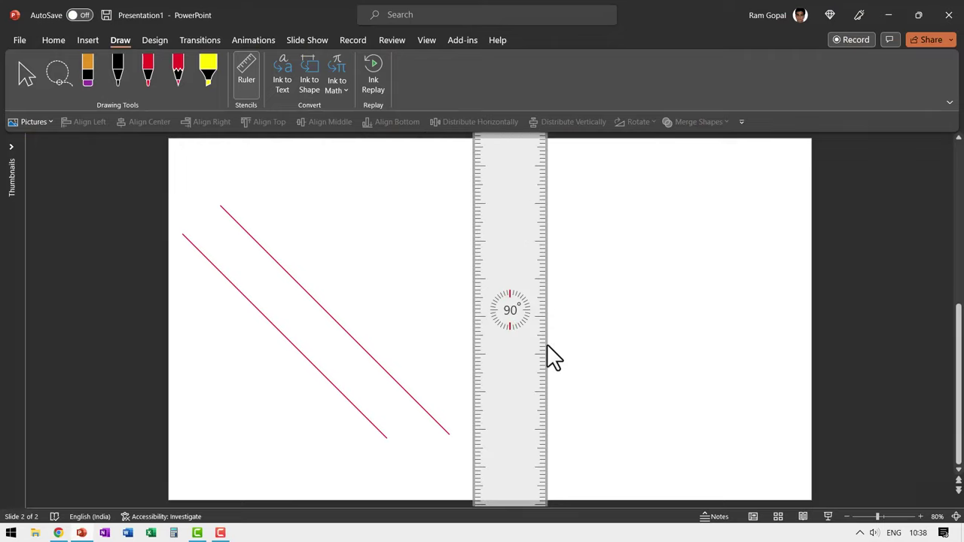
{"action": "key", "text": "Down"}
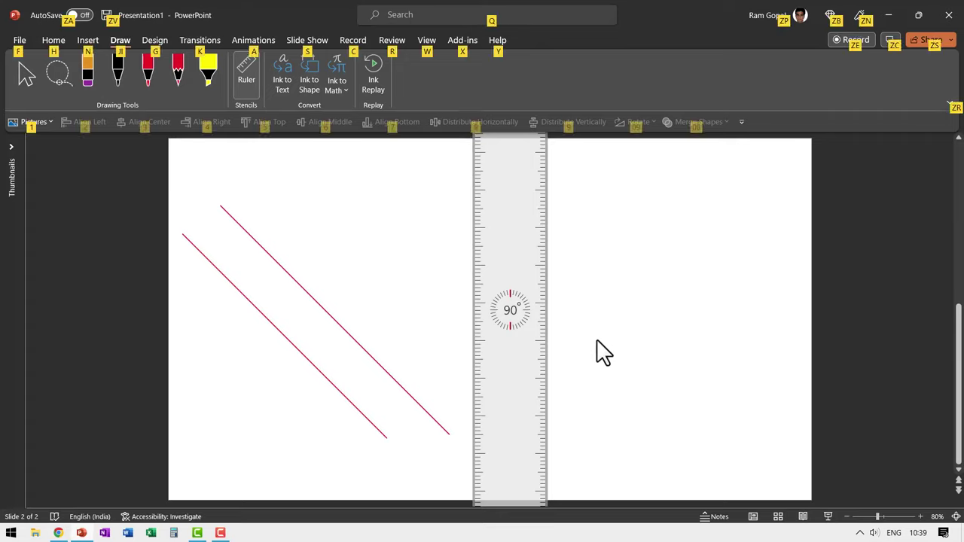
{"action": "key", "text": "alt+Left"}
{"action": "key", "text": "alt+Left"}
{"action": "key", "text": "alt+Left"}
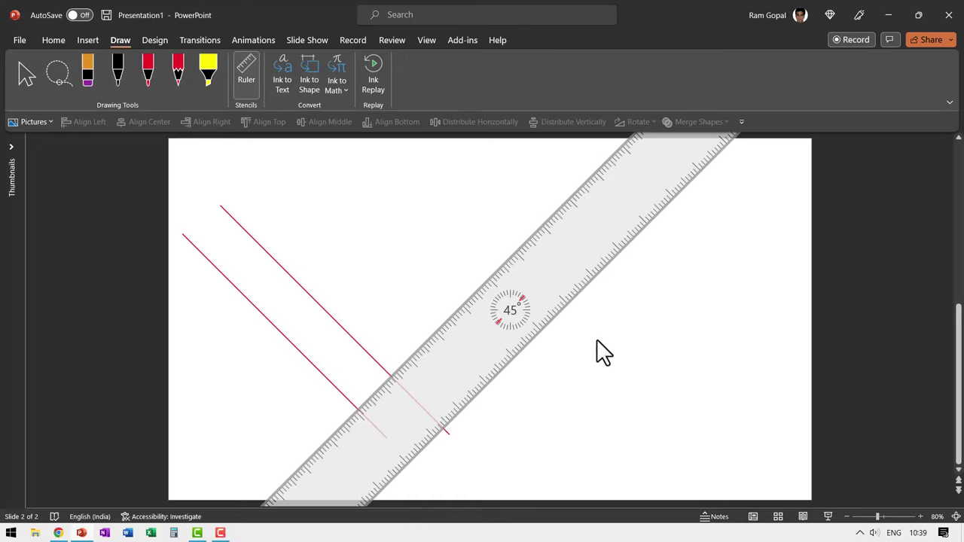
{"action": "key", "text": "alt+Up"}
{"action": "key", "text": "alt+Up"}
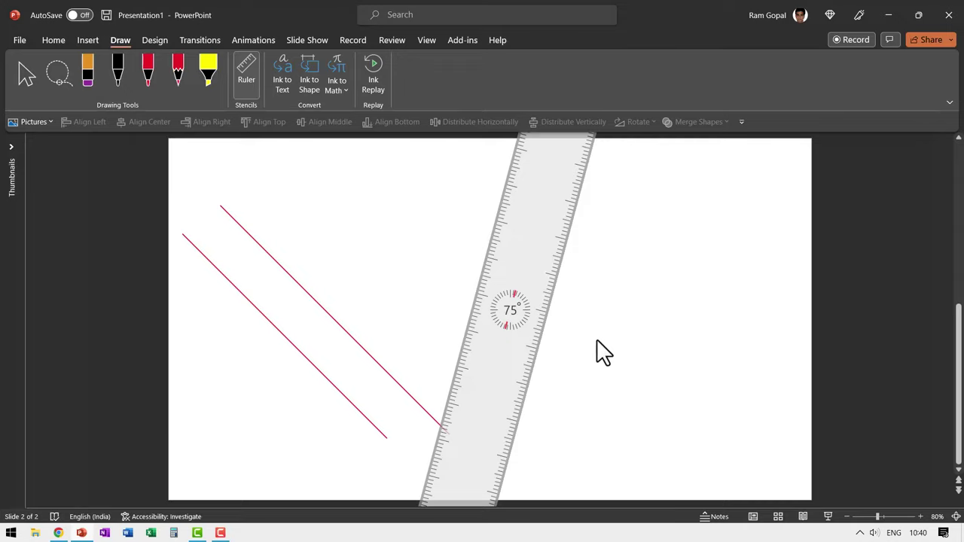
Step: Turn the ruler one degree at a time from 75° up past 80°, then back to 78°
{"action": "key", "text": "ctrl+alt+Right"}
{"action": "key", "text": "ctrl+alt+Right"}
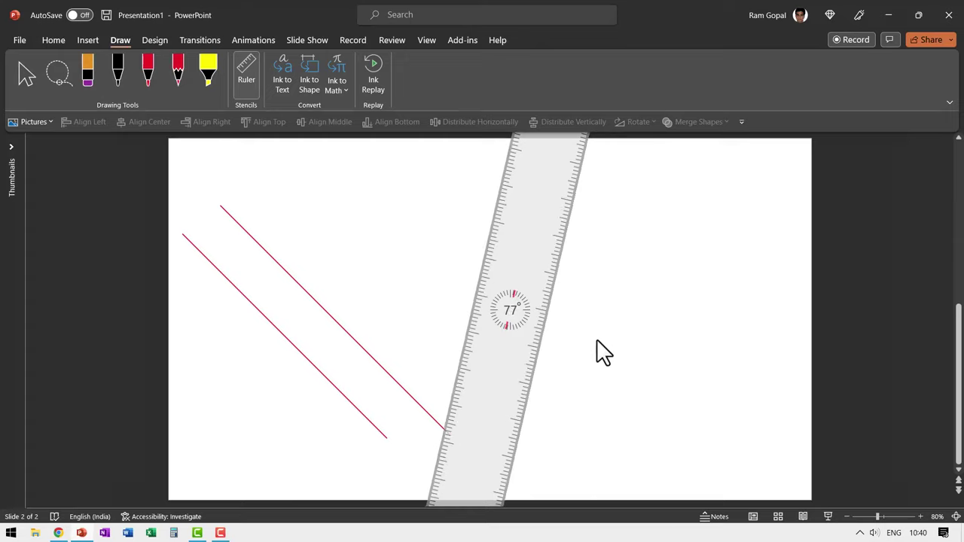
{"action": "key", "text": "ctrl+alt+Right"}
{"action": "key", "text": "ctrl+alt+Right"}
{"action": "key", "text": "ctrl+alt+Right"}
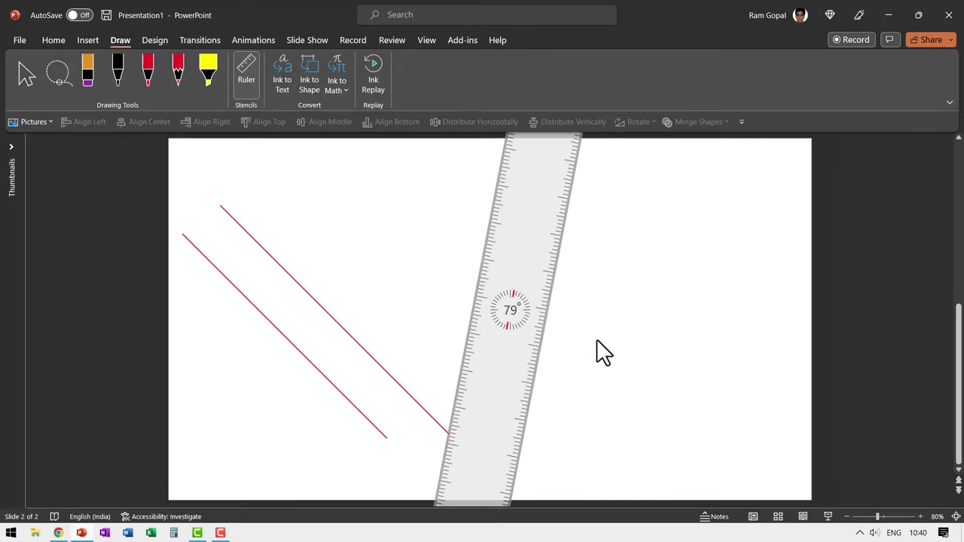
{"action": "key", "text": "ctrl+alt+Right"}
{"action": "key", "text": "ctrl+alt+Right"}
{"action": "key", "text": "ctrl+alt+Right"}
{"action": "key", "text": "ctrl+alt+Right"}
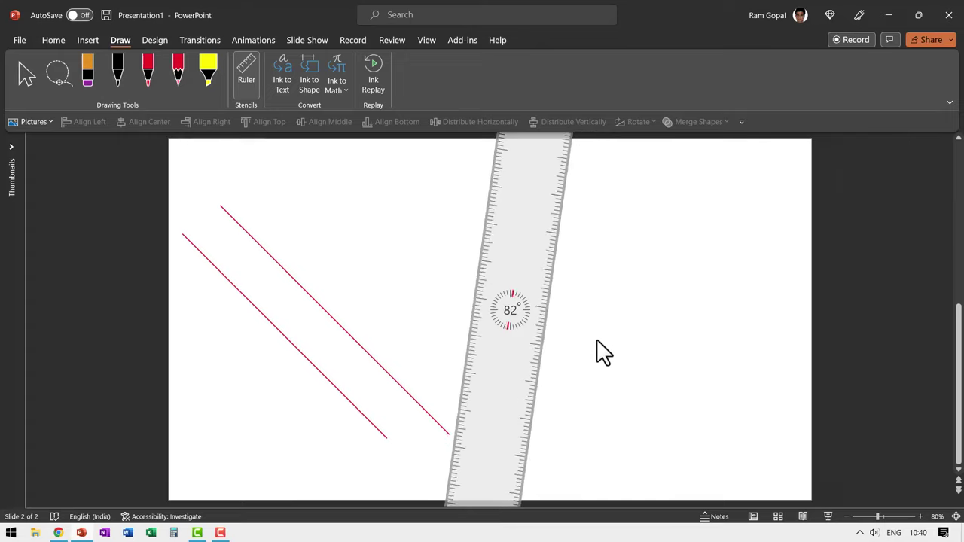
{"action": "key", "text": "ctrl+alt+Right"}
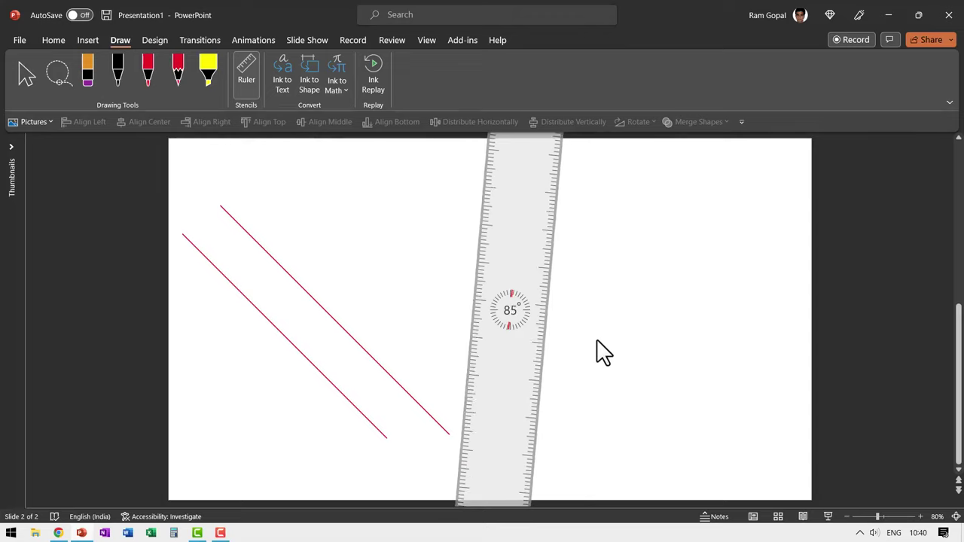
{"action": "key", "text": "ctrl+alt+Left"}
{"action": "key", "text": "ctrl+alt+Left"}
{"action": "key", "text": "ctrl+alt+Left"}
{"action": "key", "text": "ctrl+alt+Left"}
{"action": "key", "text": "ctrl+alt+Left"}
{"action": "key", "text": "ctrl+alt+Left"}
{"action": "key", "text": "ctrl+alt+Left"}
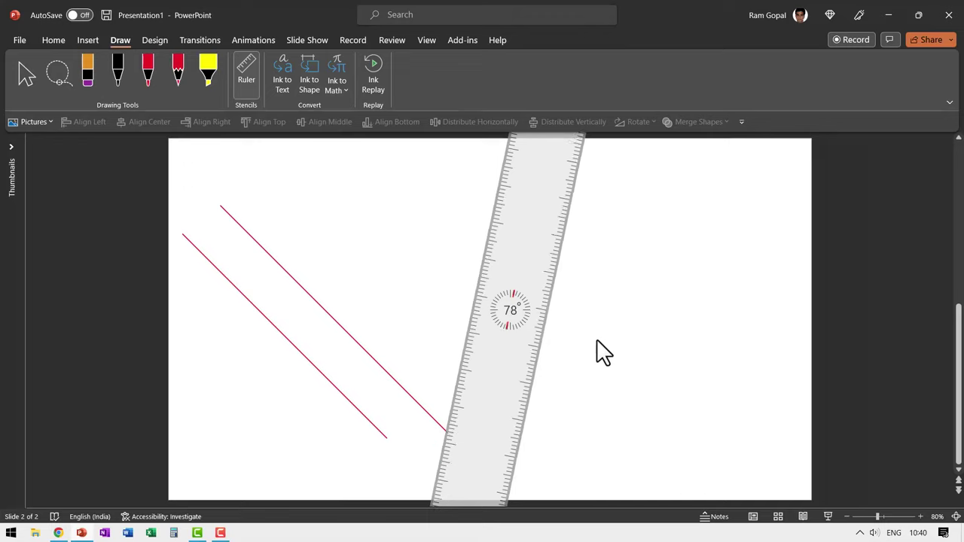